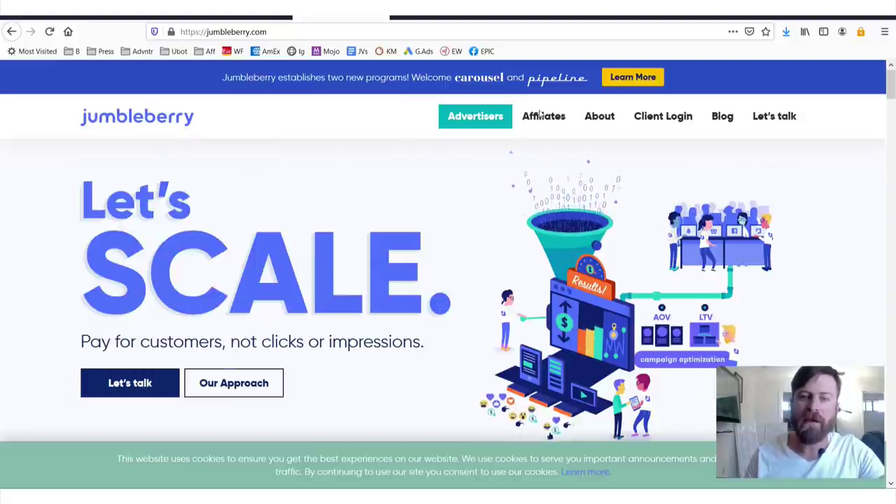
Open Jumbleberry's Affiliates page and scroll down through its content
{"action": "left_click", "coordinate": [546, 118]}
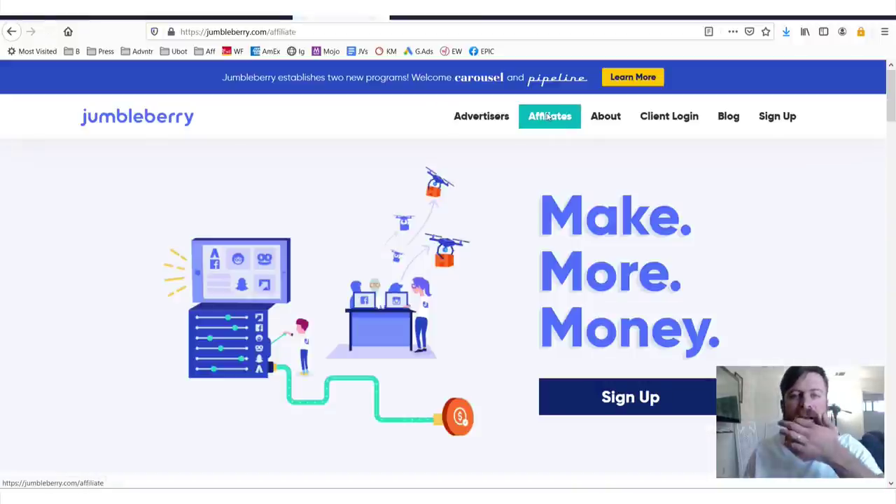
{"action": "left_click_drag", "start_coordinate": [541, 196], "coordinate": [794, 323]}
{"action": "left_click", "coordinate": [680, 287]}
{"action": "scroll", "coordinate": [680, 287], "scroll_direction": "down", "scroll_amount": 5}
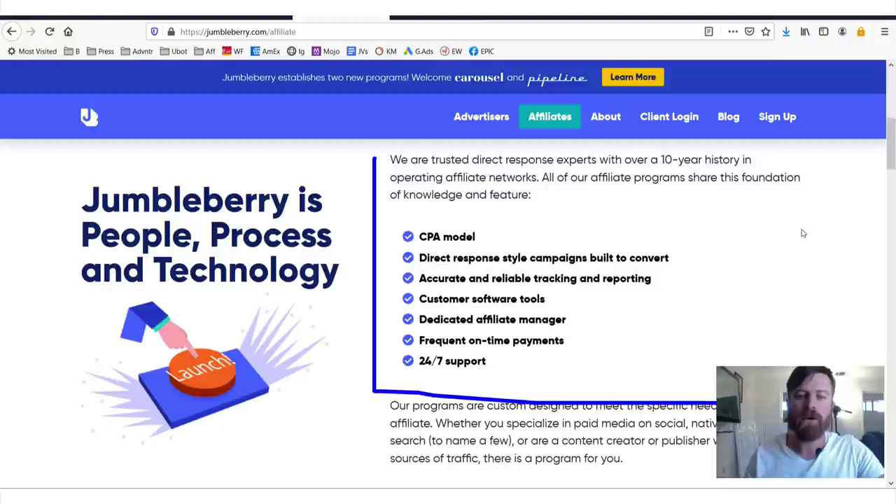
{"action": "left_click_drag", "start_coordinate": [803, 233], "coordinate": [420, 179]}
{"action": "scroll", "coordinate": [603, 264], "scroll_direction": "down", "scroll_amount": 5}
{"action": "scroll", "coordinate": [606, 265], "scroll_direction": "down", "scroll_amount": 5}
{"action": "scroll", "coordinate": [606, 265], "scroll_direction": "down", "scroll_amount": 5}
Scroll back to the top and switch to the Top Affiliate Networks spreadsheet
{"action": "scroll", "coordinate": [606, 265], "scroll_direction": "up", "scroll_amount": 2}
{"action": "scroll", "coordinate": [606, 265], "scroll_direction": "up", "scroll_amount": 5}
{"action": "scroll", "coordinate": [606, 265], "scroll_direction": "up", "scroll_amount": 5}
{"action": "scroll", "coordinate": [606, 265], "scroll_direction": "up", "scroll_amount": 5}
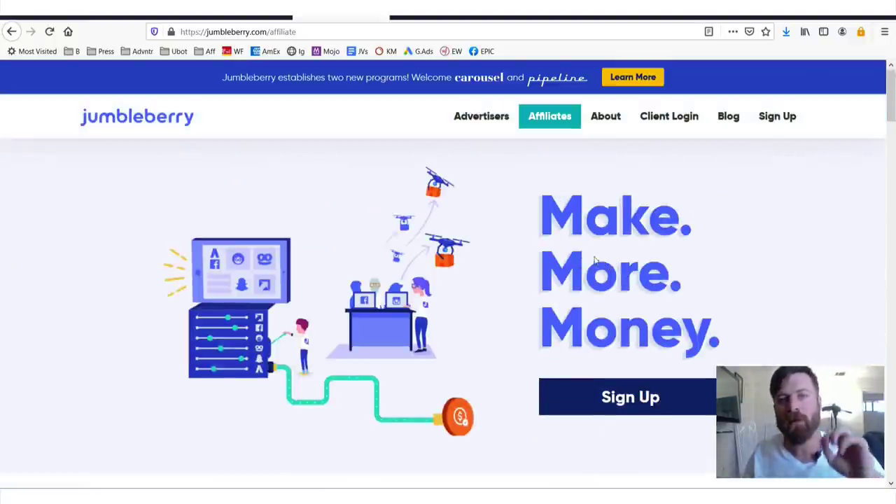
{"action": "key", "text": "ctrl+shift+Tab"}
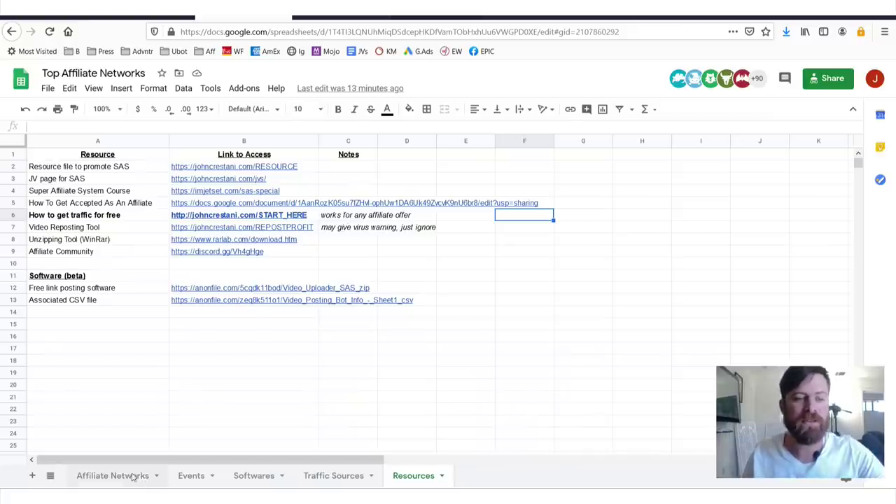
On the Affiliate Networks sheet, set Jumbleberry's row 21 to 18-point font
{"action": "left_click", "coordinate": [133, 477]}
{"action": "scroll", "coordinate": [315, 377], "scroll_direction": "up", "scroll_amount": 4}
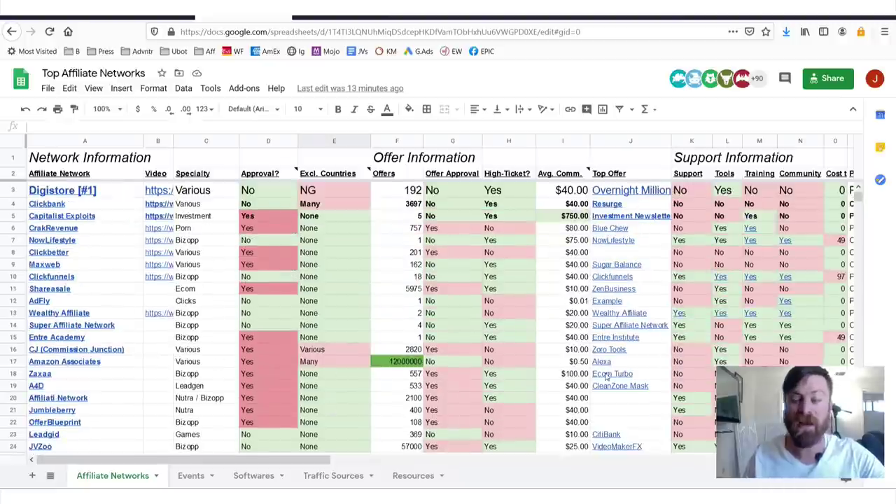
{"action": "scroll", "coordinate": [260, 287], "scroll_direction": "down", "scroll_amount": 4}
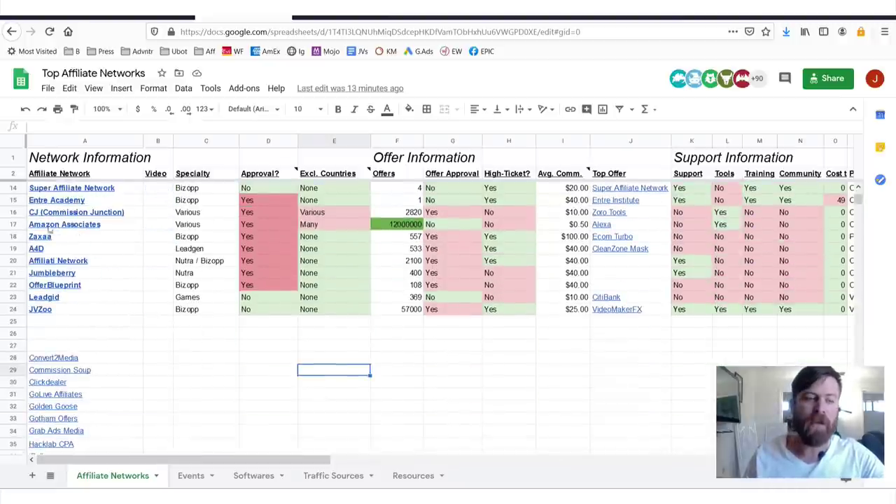
{"action": "left_click", "coordinate": [19, 274]}
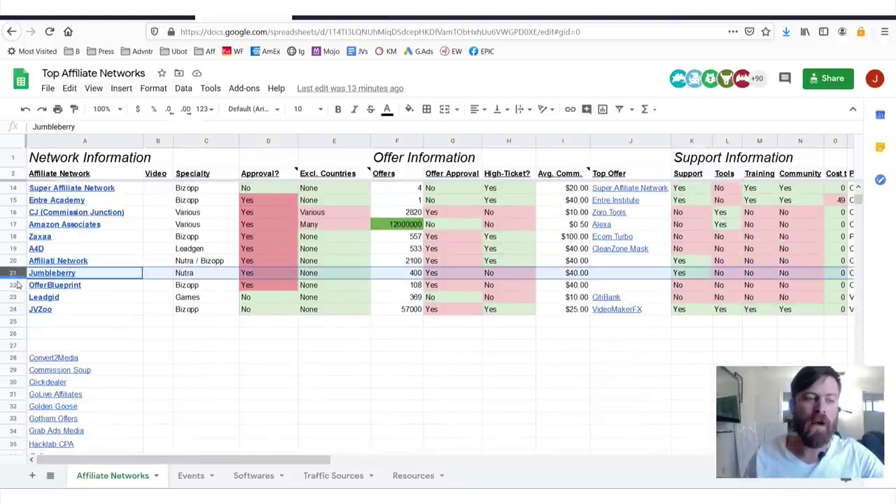
{"action": "left_click", "coordinate": [306, 108]}
{"action": "left_click", "coordinate": [302, 278]}
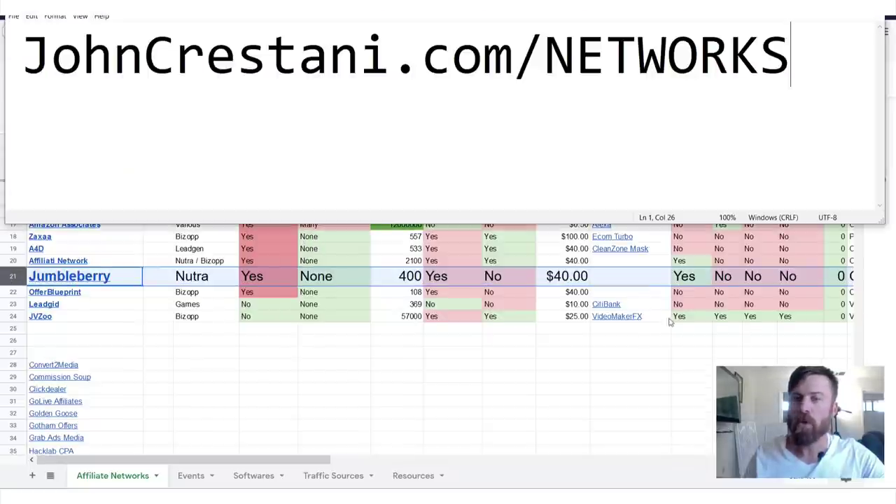
Underline the JohnCrestani.com/NETWORKS address in Notepad with the pen, then erase the marks
{"action": "left_click_drag", "start_coordinate": [46, 90], "coordinate": [762, 105]}
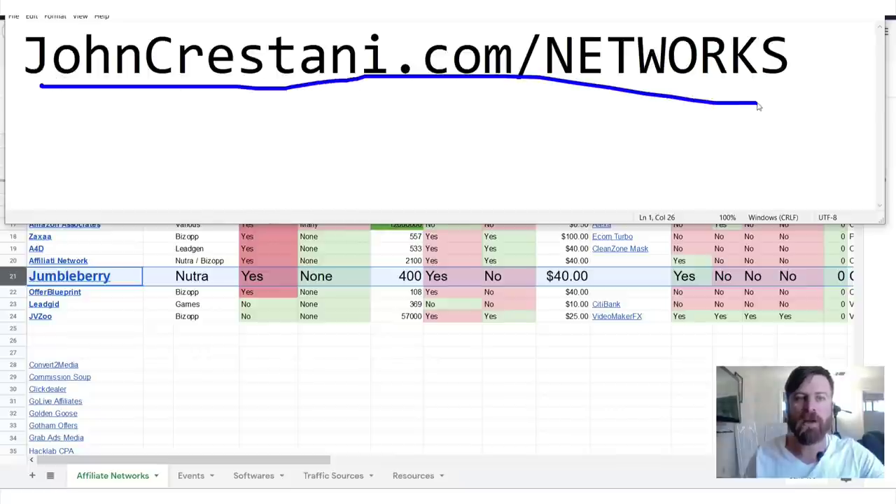
{"action": "mouse_move", "coordinate": [515, 89]}
{"action": "left_mouse_down"}
{"action": "mouse_move", "coordinate": [116, 104]}
{"action": "mouse_move", "coordinate": [810, 135]}
{"action": "mouse_move", "coordinate": [425, 149]}
{"action": "mouse_move", "coordinate": [175, 118]}
{"action": "mouse_move", "coordinate": [250, 136]}
{"action": "left_mouse_up"}
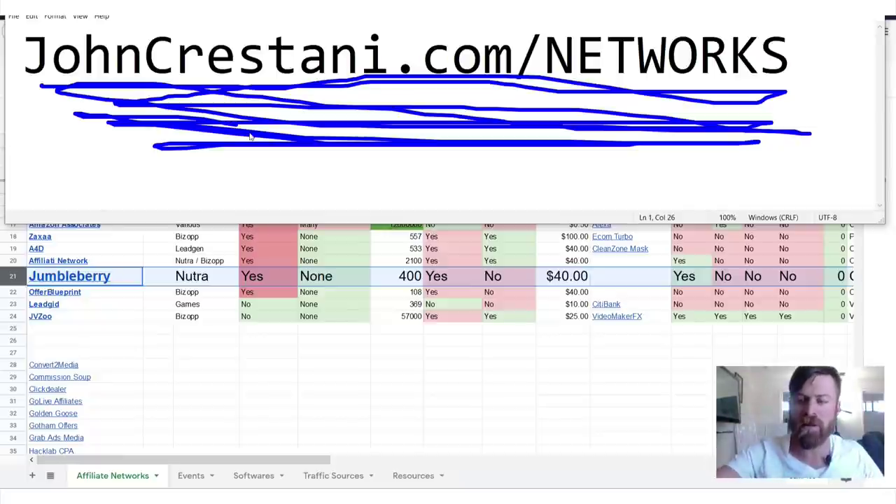
{"action": "key", "text": "Escape"}
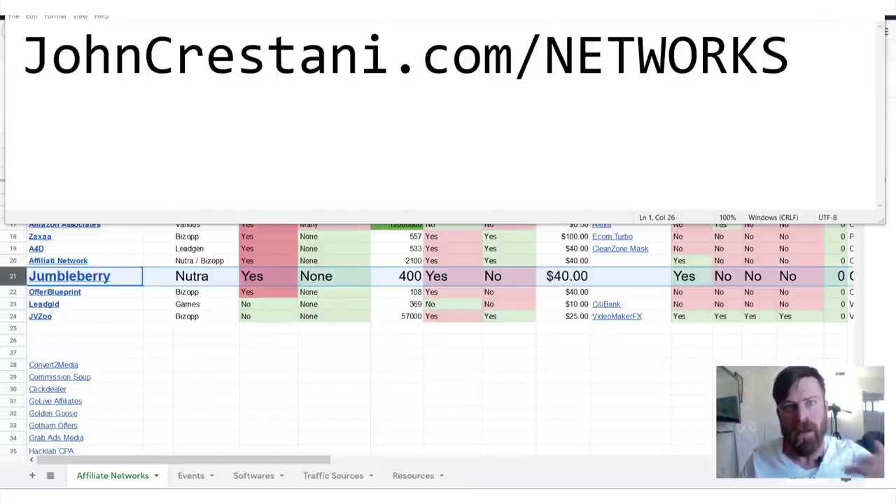
Expand the Discover page's navigation menu and scroll to Recommended Campaigns
{"action": "left_click", "coordinate": [280, 355]}
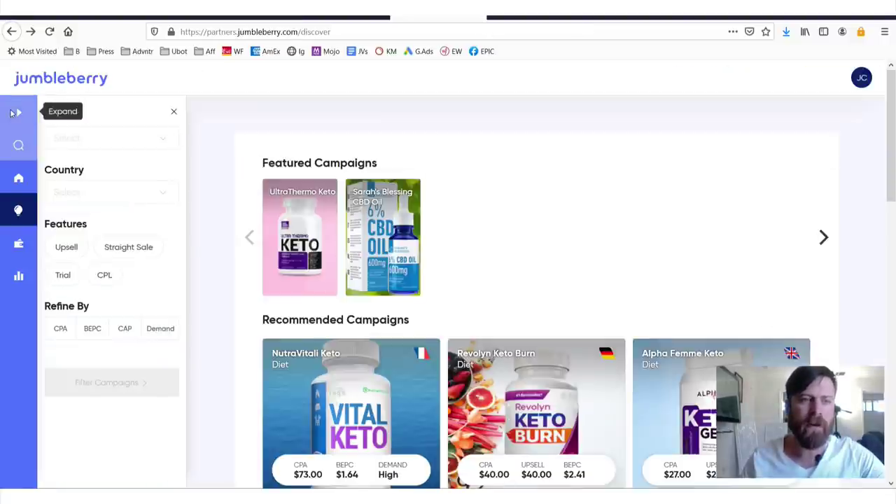
{"action": "left_click", "coordinate": [14, 113]}
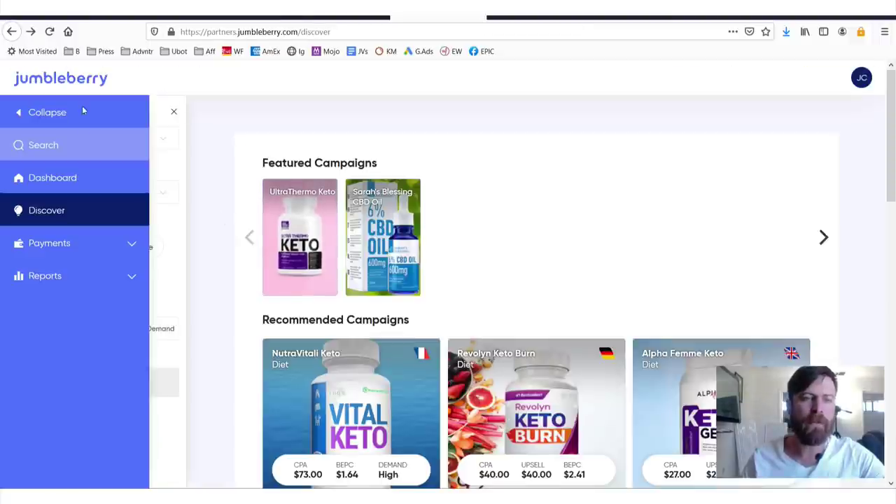
{"action": "scroll", "coordinate": [357, 151], "scroll_direction": "down", "scroll_amount": 5}
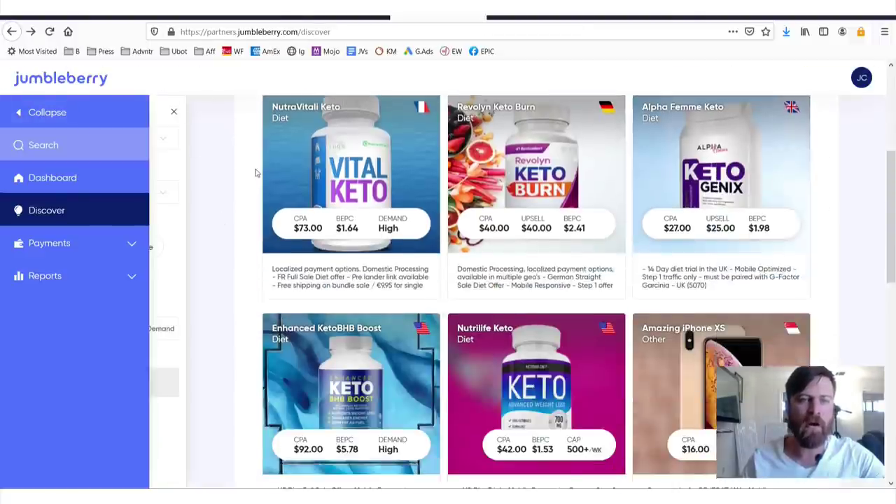
{"action": "scroll", "coordinate": [626, 218], "scroll_direction": "up", "scroll_amount": 5}
{"action": "scroll", "coordinate": [610, 240], "scroll_direction": "down", "scroll_amount": 4}
{"action": "left_click_drag", "start_coordinate": [411, 135], "coordinate": [452, 242]}
{"action": "left_click_drag", "start_coordinate": [278, 303], "coordinate": [279, 265]}
Zoom in to mark the NutraVitali Keto BEPC figure, then clear it and zoom out
{"action": "key", "text": "ctrl+plus"}
{"action": "key", "text": "ctrl+plus"}
{"action": "key", "text": "ctrl+plus"}
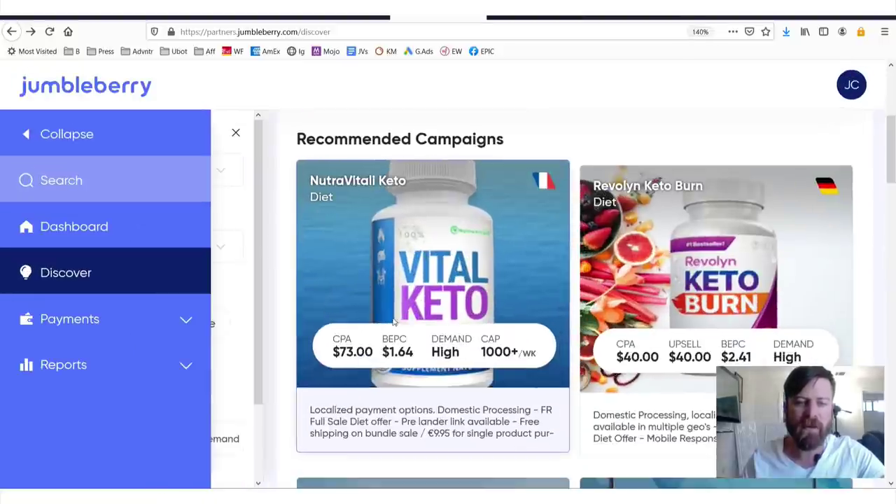
{"action": "left_click_drag", "start_coordinate": [379, 315], "coordinate": [379, 376]}
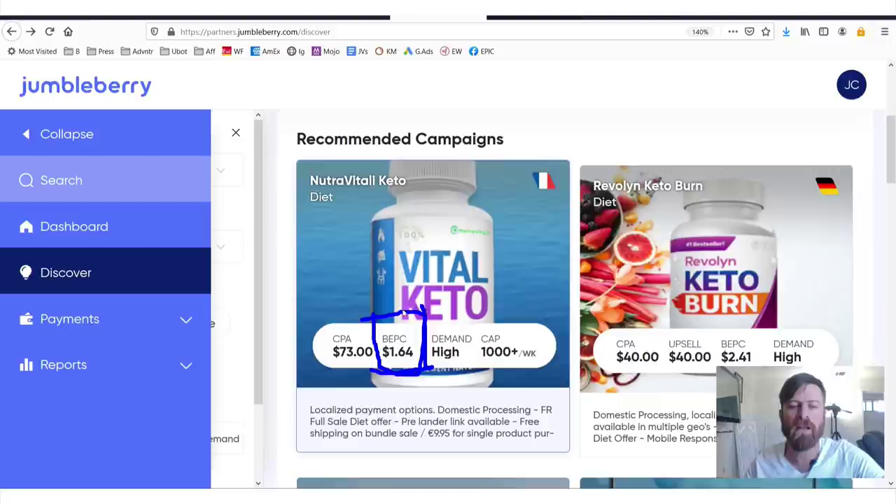
{"action": "key", "text": "Escape"}
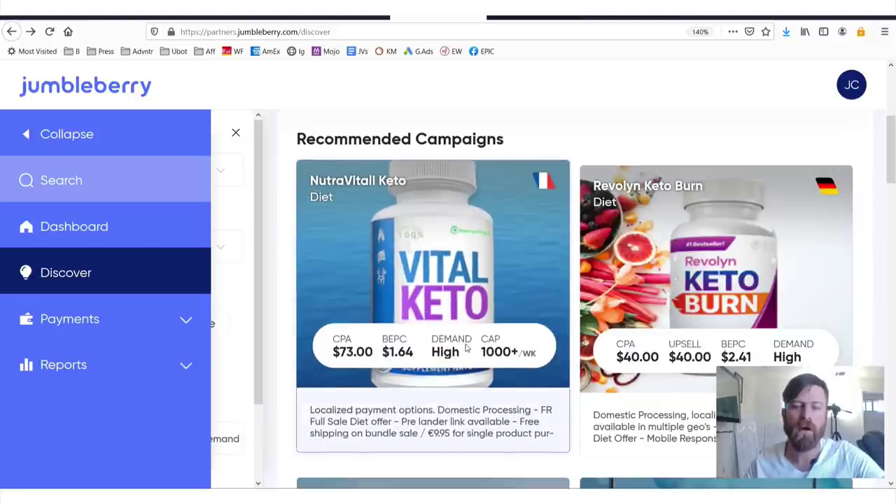
{"action": "key", "text": "ctrl+minus"}
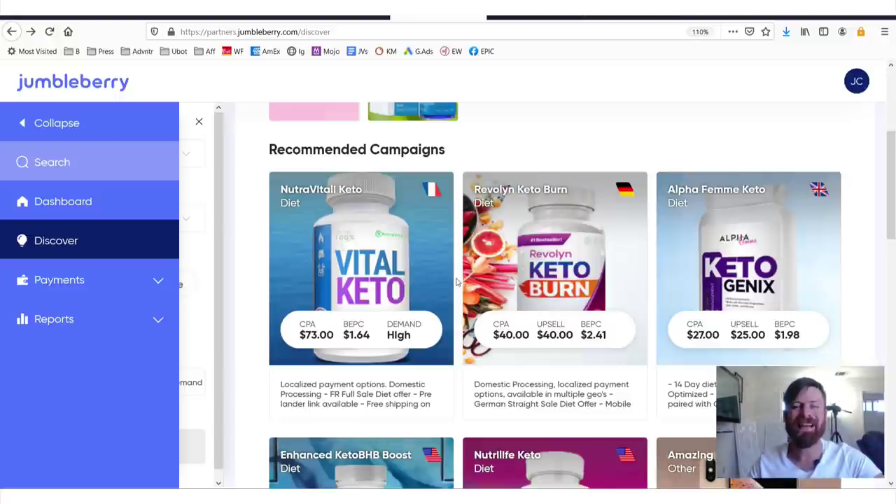
{"action": "key", "text": "ctrl+minus"}
{"action": "key", "text": "ctrl+minus"}
{"action": "scroll", "coordinate": [456, 282], "scroll_direction": "down", "scroll_amount": 3}
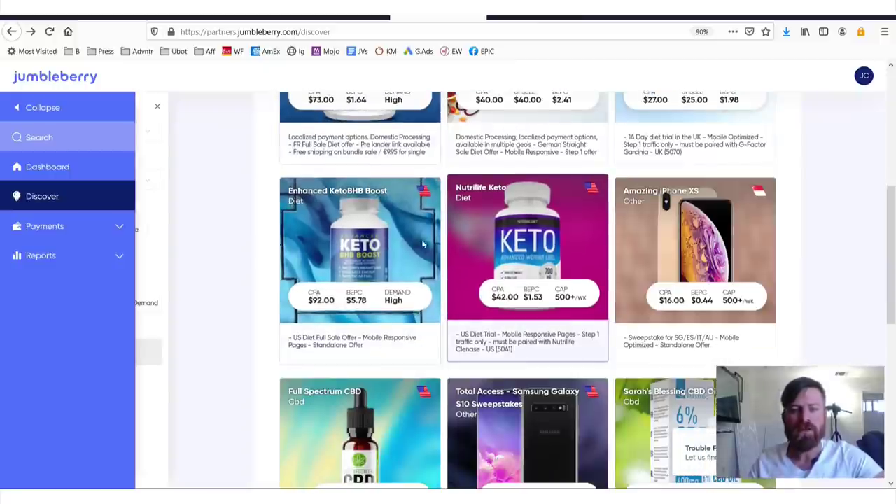
{"action": "scroll", "coordinate": [388, 189], "scroll_direction": "down", "scroll_amount": 5}
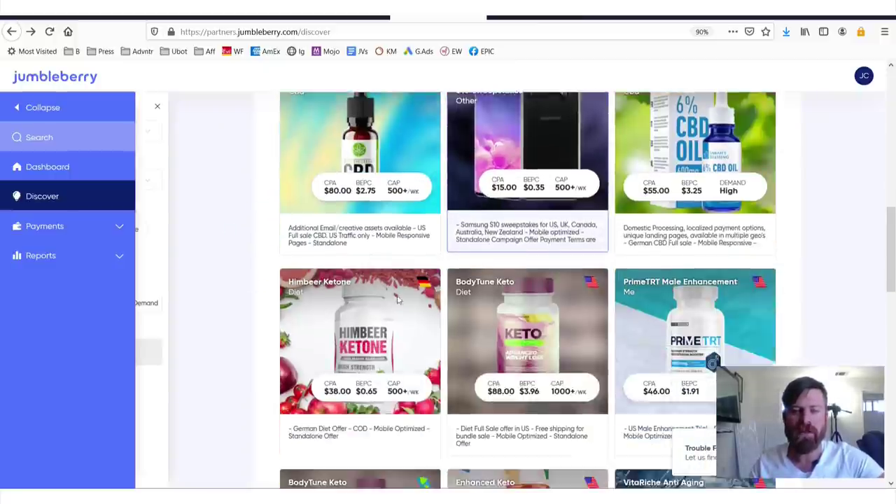
{"action": "scroll", "coordinate": [388, 190], "scroll_direction": "up", "scroll_amount": 2}
{"action": "left_click_drag", "start_coordinate": [403, 213], "coordinate": [364, 249]}
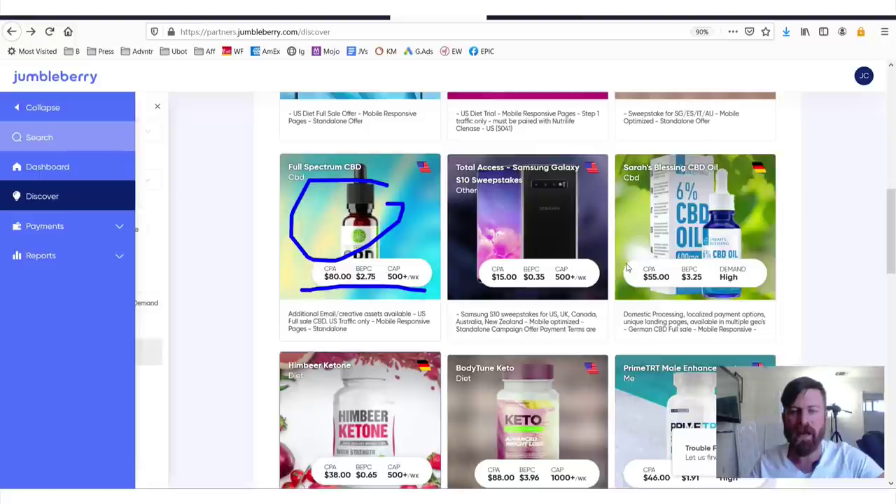
{"action": "scroll", "coordinate": [650, 277], "scroll_direction": "down", "scroll_amount": 2}
{"action": "scroll", "coordinate": [672, 289], "scroll_direction": "down", "scroll_amount": 2}
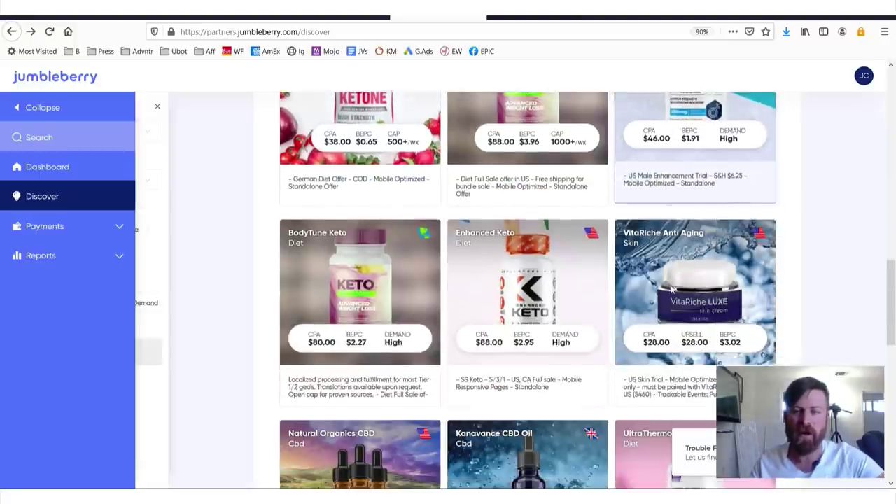
{"action": "scroll", "coordinate": [672, 289], "scroll_direction": "down", "scroll_amount": 2}
{"action": "scroll", "coordinate": [672, 289], "scroll_direction": "up", "scroll_amount": 1}
{"action": "key", "text": "ctrl+plus"}
{"action": "key", "text": "ctrl+plus"}
{"action": "key", "text": "ctrl+plus"}
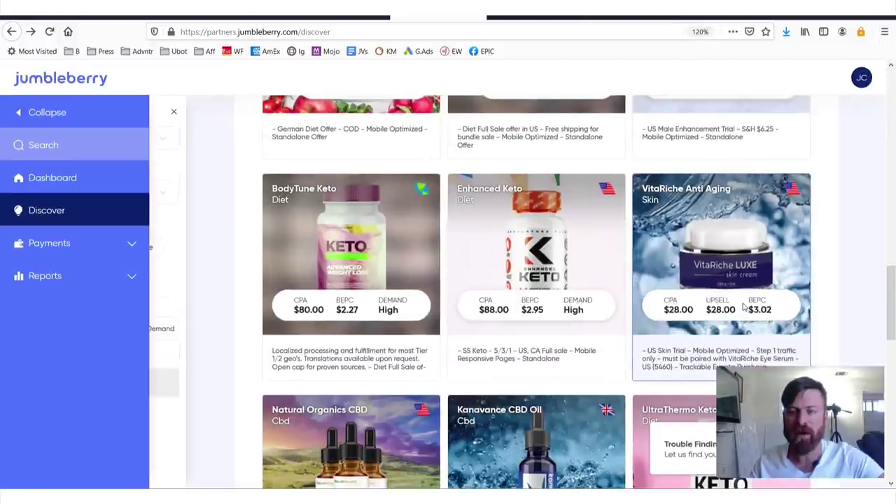
{"action": "scroll", "coordinate": [744, 306], "scroll_direction": "up", "scroll_amount": 2}
{"action": "key", "text": "ctrl+plus"}
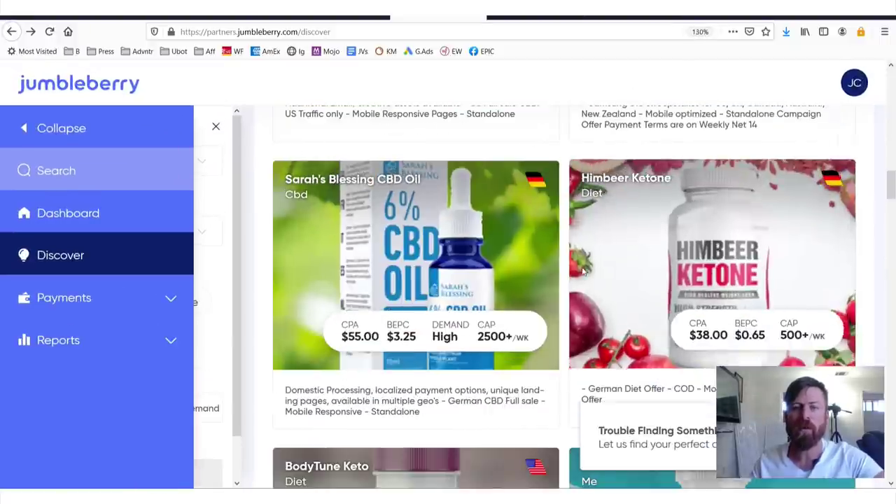
{"action": "scroll", "coordinate": [582, 270], "scroll_direction": "down", "scroll_amount": 4}
{"action": "scroll", "coordinate": [582, 270], "scroll_direction": "down", "scroll_amount": 4}
{"action": "scroll", "coordinate": [582, 270], "scroll_direction": "down", "scroll_amount": 1}
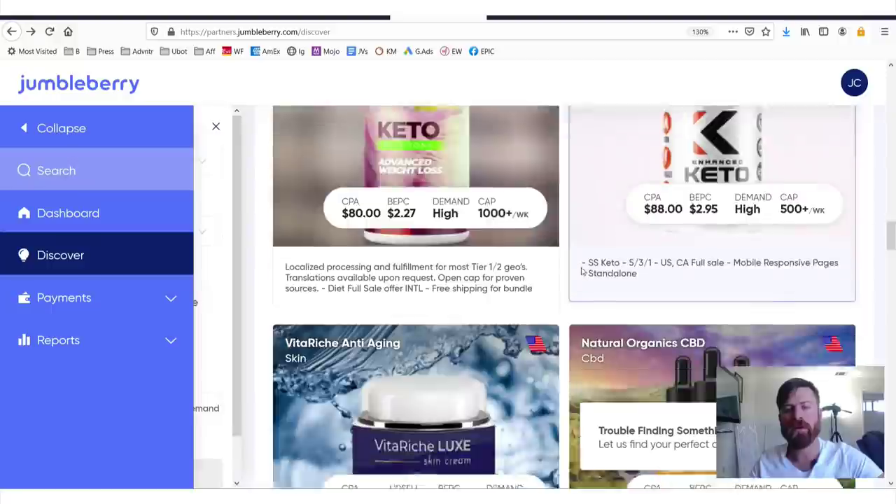
{"action": "scroll", "coordinate": [580, 271], "scroll_direction": "down", "scroll_amount": 3}
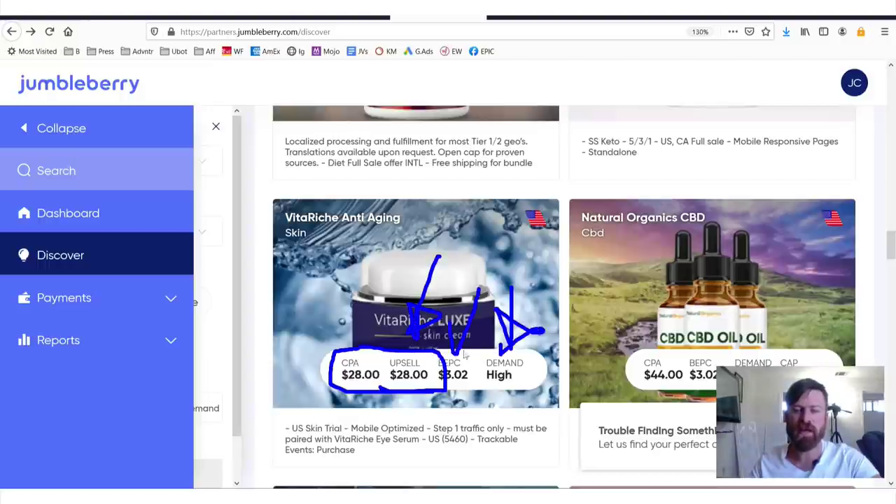
{"action": "key", "text": "Escape"}
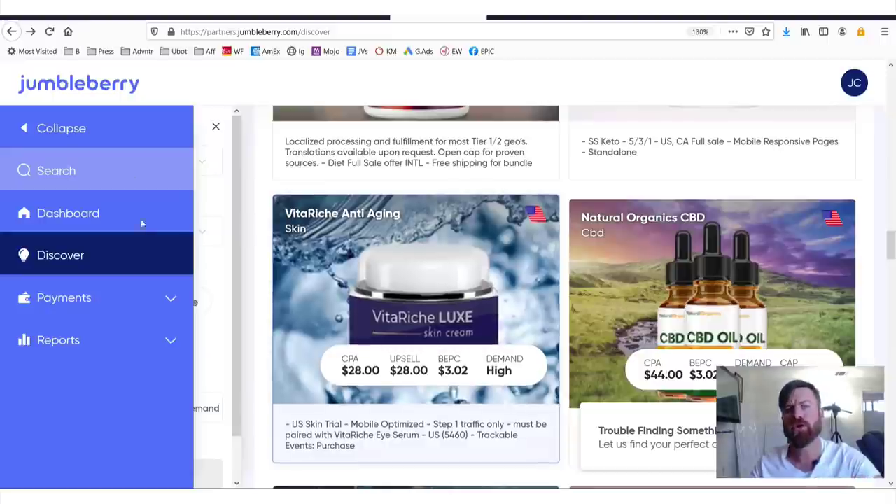
{"action": "scroll", "coordinate": [252, 268], "scroll_direction": "down", "scroll_amount": 5}
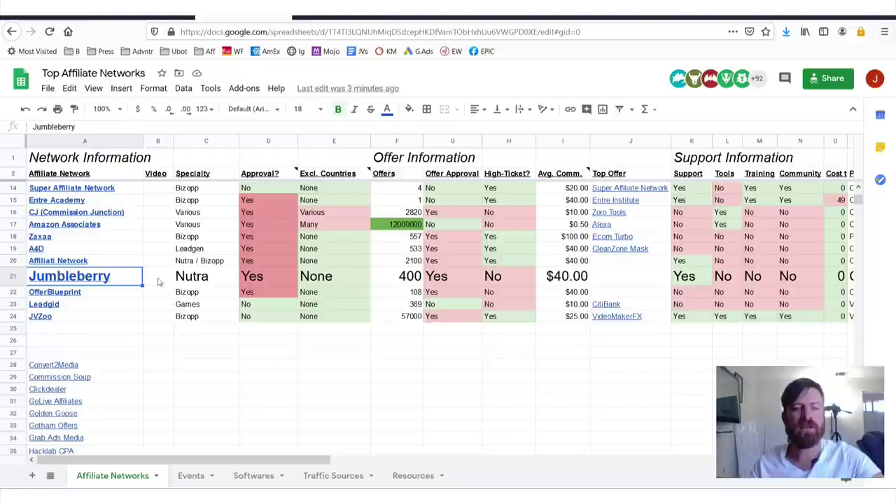
{"action": "left_click", "coordinate": [197, 280]}
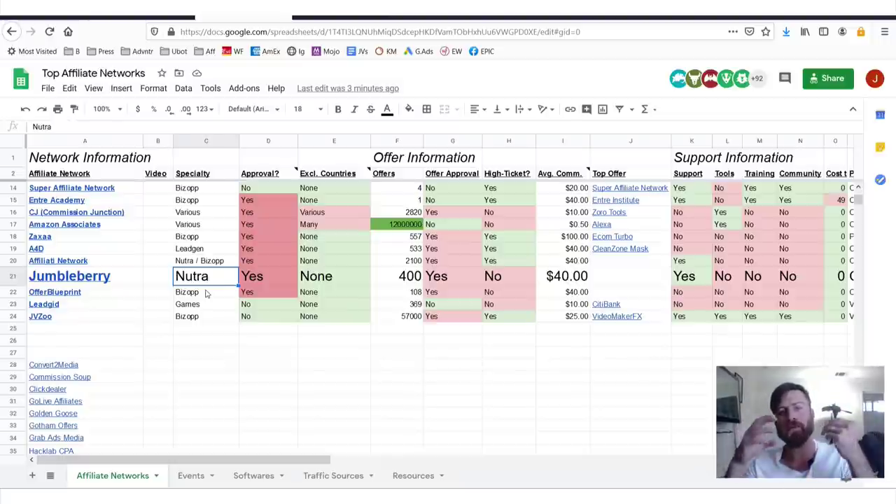
{"action": "left_click", "coordinate": [266, 277]}
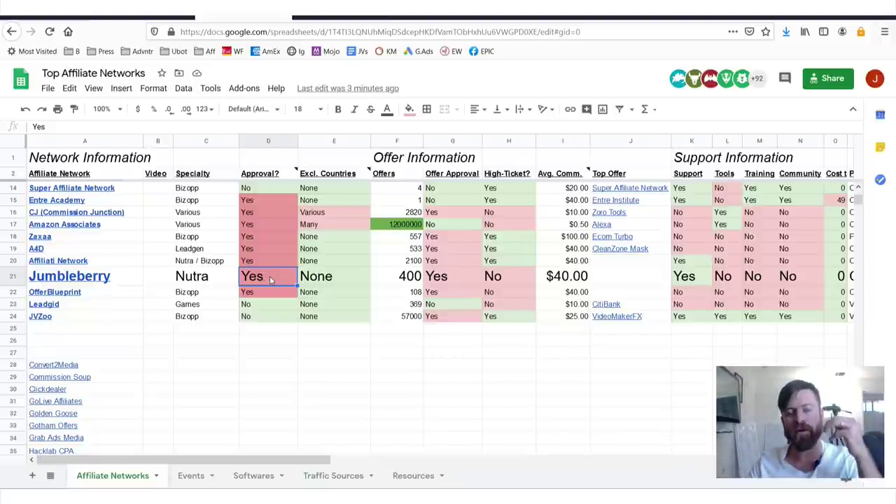
{"action": "key", "text": "Right"}
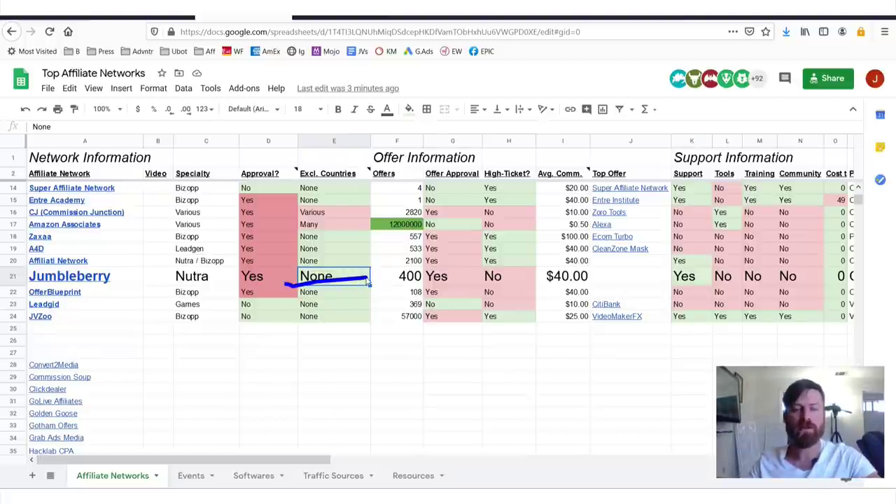
{"action": "scroll", "coordinate": [368, 281], "scroll_direction": "down", "scroll_amount": 2}
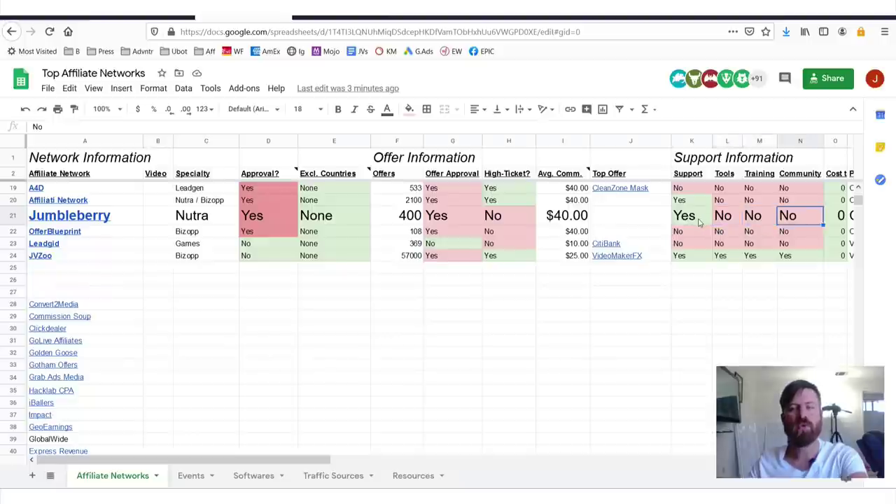
{"action": "scroll", "coordinate": [697, 221], "scroll_direction": "right", "scroll_amount": 3}
{"action": "scroll", "coordinate": [698, 221], "scroll_direction": "right", "scroll_amount": 4}
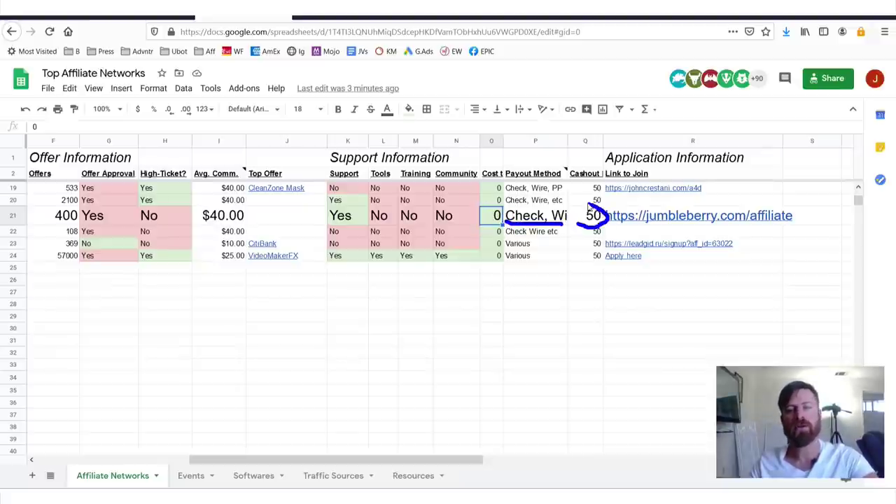
{"action": "left_click", "coordinate": [645, 213]}
{"action": "key", "text": "Left"}
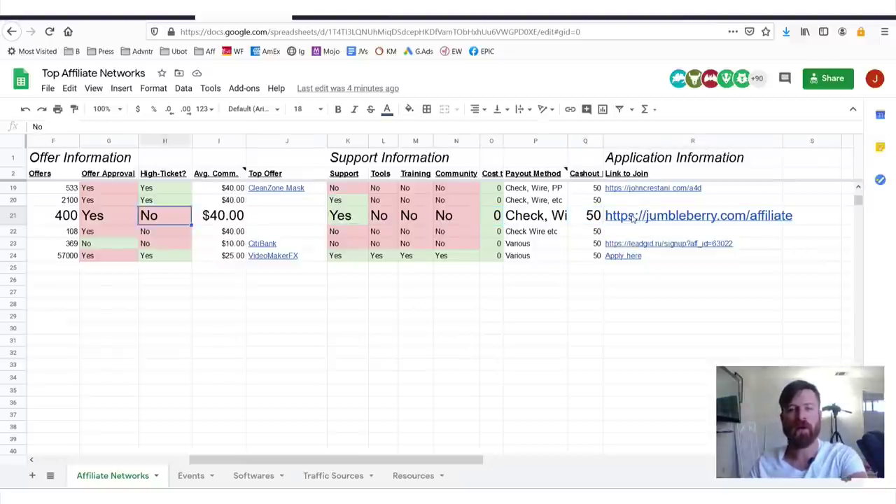
{"action": "key", "text": "Left"}
{"action": "key", "text": "Left"}
{"action": "key", "text": "Left"}
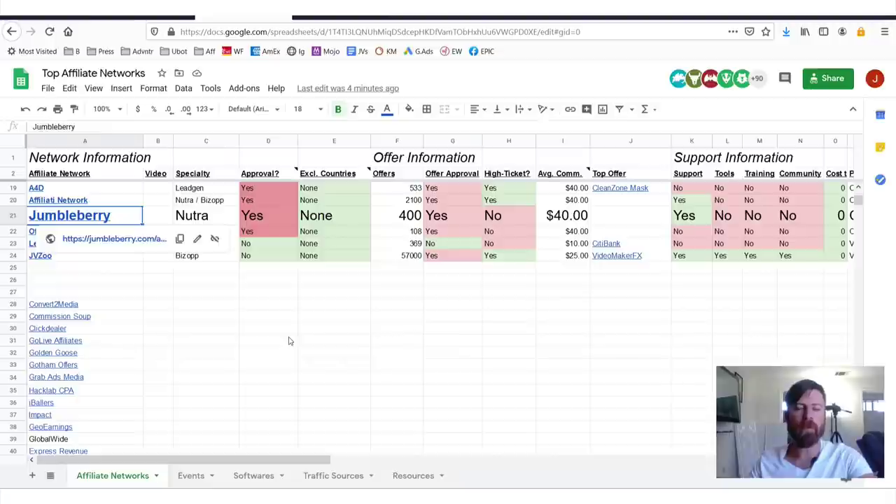
Dismiss the link preview to review Jumbleberry's row against the other networks
{"action": "left_click", "coordinate": [291, 341]}
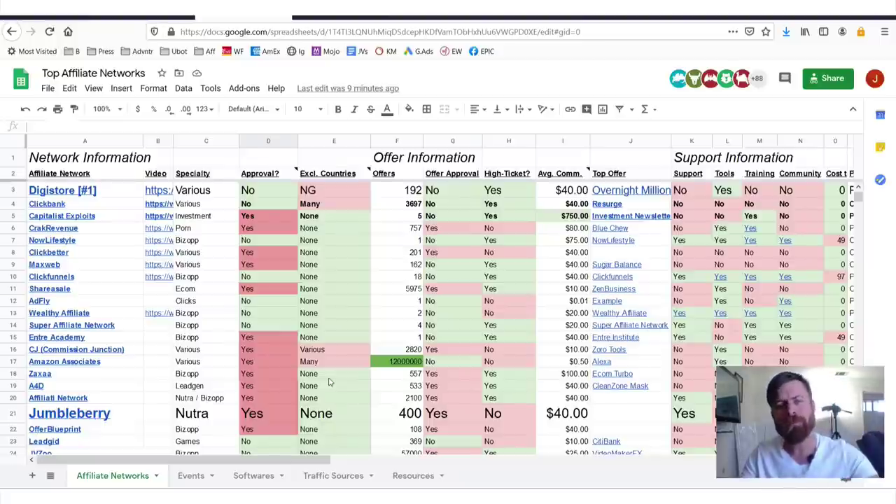
Draw a blue upward arrow pointing at the Jumbleberry row
{"action": "scroll", "coordinate": [174, 220], "scroll_direction": "down", "scroll_amount": 3}
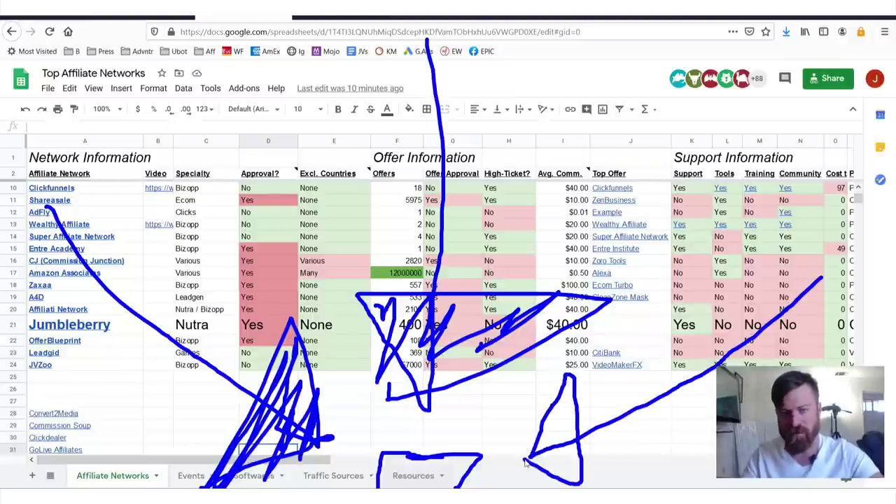
{"action": "left_click_drag", "start_coordinate": [571, 464], "coordinate": [553, 438]}
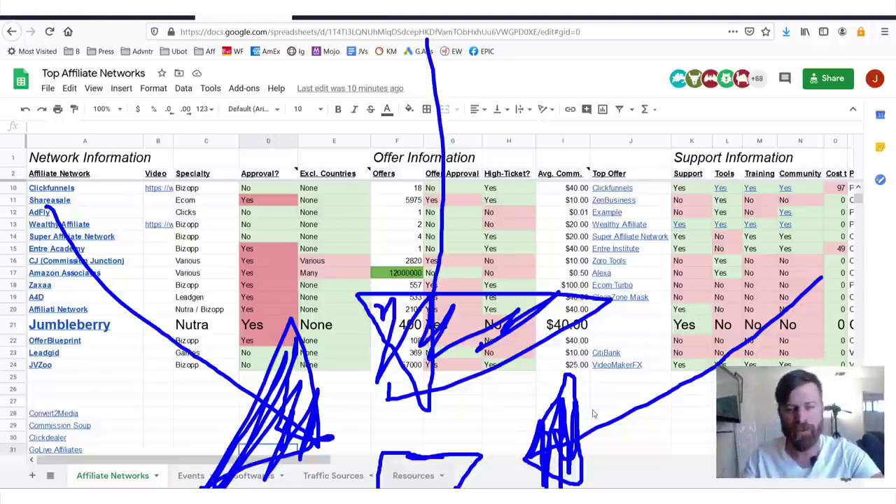
On the Resources sheet, circle rows 5–7, arrow them, and start boxing rows 8–9
{"action": "left_click", "coordinate": [416, 475]}
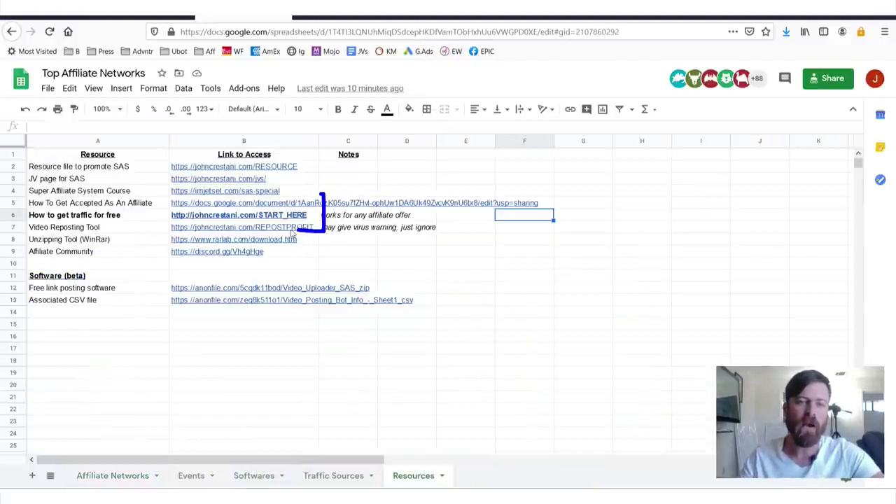
{"action": "left_click_drag", "start_coordinate": [286, 235], "coordinate": [109, 231]}
{"action": "mouse_move", "coordinate": [21, 231]}
{"action": "left_mouse_down"}
{"action": "mouse_move", "coordinate": [17, 203]}
{"action": "mouse_move", "coordinate": [302, 197]}
{"action": "left_mouse_up"}
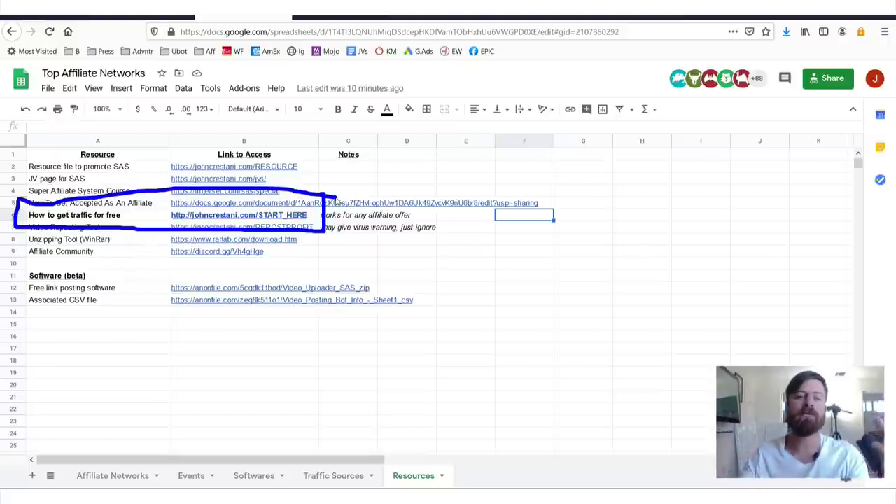
{"action": "mouse_move", "coordinate": [414, 118]}
{"action": "left_mouse_down"}
{"action": "mouse_move", "coordinate": [352, 203]}
{"action": "mouse_move", "coordinate": [370, 171]}
{"action": "mouse_move", "coordinate": [372, 202]}
{"action": "left_mouse_up"}
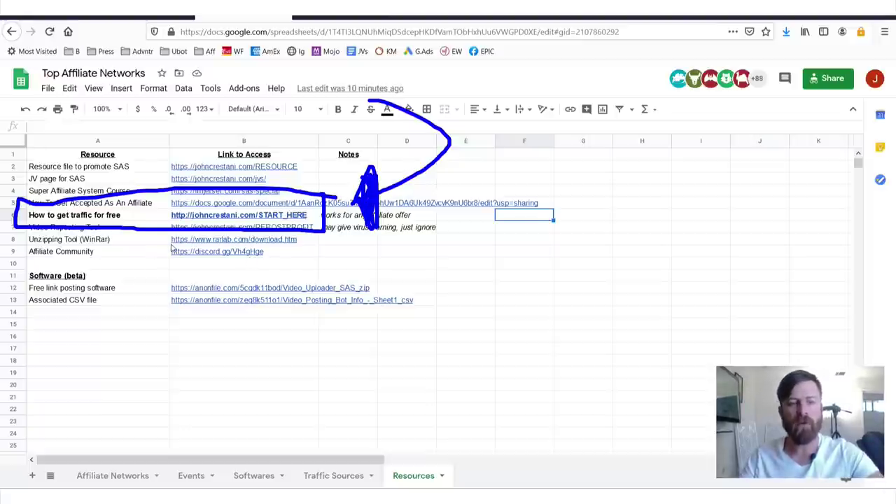
{"action": "mouse_move", "coordinate": [231, 240]}
{"action": "left_mouse_down"}
{"action": "mouse_move", "coordinate": [110, 237]}
{"action": "mouse_move", "coordinate": [119, 267]}
{"action": "mouse_move", "coordinate": [268, 271]}
{"action": "left_mouse_up"}
Finish boxing rows 8–9, arrow rows 6 and 9, underline the Discord link, then clear
{"action": "left_click_drag", "start_coordinate": [289, 242], "coordinate": [198, 245]}
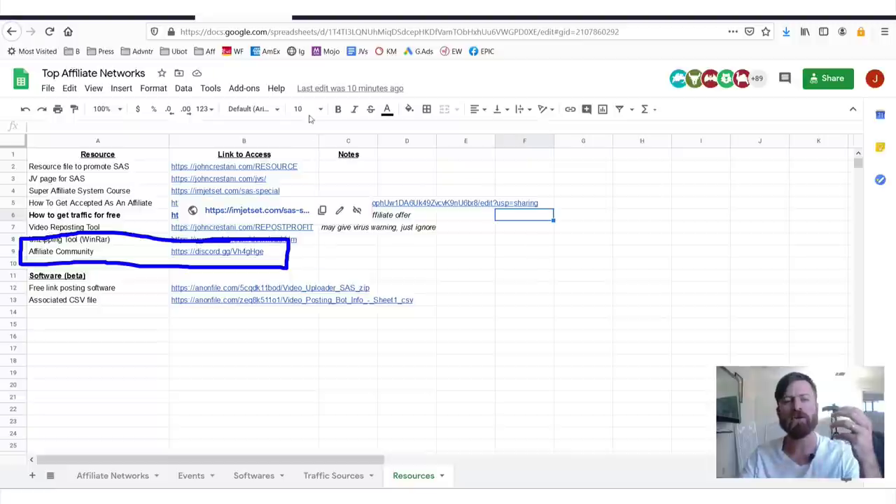
{"action": "mouse_move", "coordinate": [368, 124]}
{"action": "left_mouse_down"}
{"action": "mouse_move", "coordinate": [301, 243]}
{"action": "mouse_move", "coordinate": [317, 242]}
{"action": "left_mouse_up"}
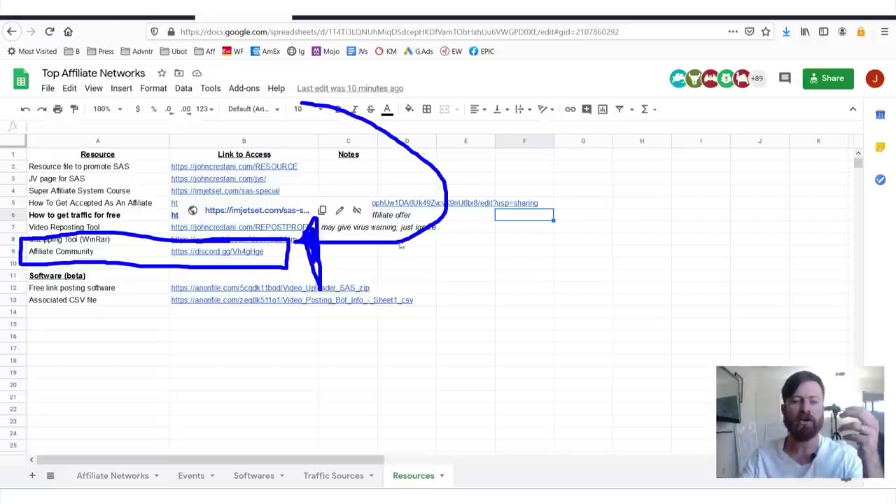
{"action": "mouse_move", "coordinate": [125, 79]}
{"action": "left_mouse_down"}
{"action": "mouse_move", "coordinate": [115, 222]}
{"action": "mouse_move", "coordinate": [90, 167]}
{"action": "left_mouse_up"}
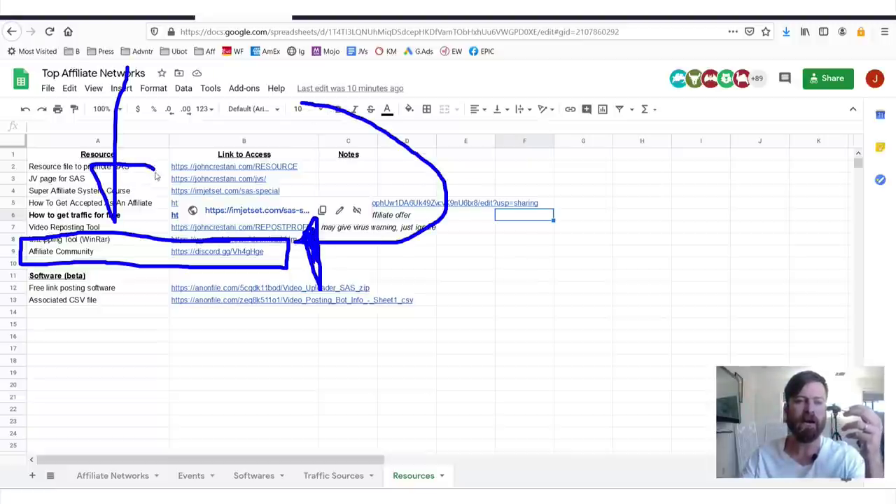
{"action": "left_click_drag", "start_coordinate": [155, 185], "coordinate": [117, 222]}
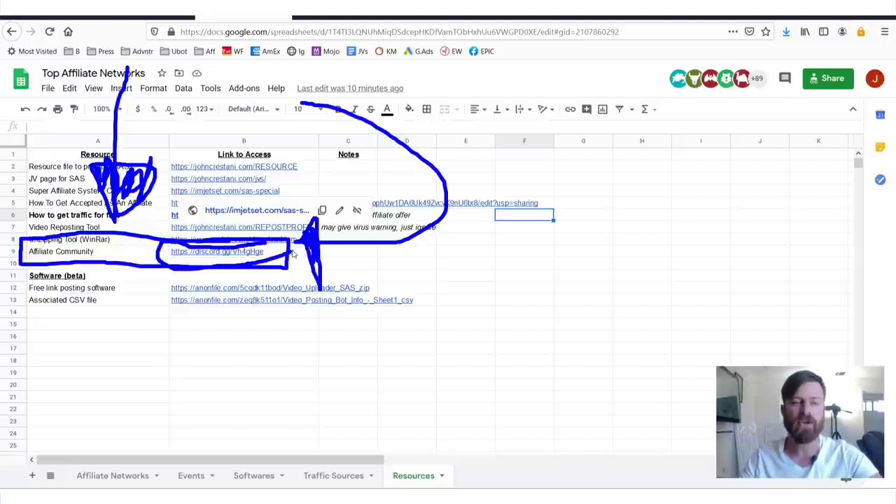
{"action": "left_click_drag", "start_coordinate": [293, 253], "coordinate": [248, 250]}
{"action": "key", "text": "Escape"}
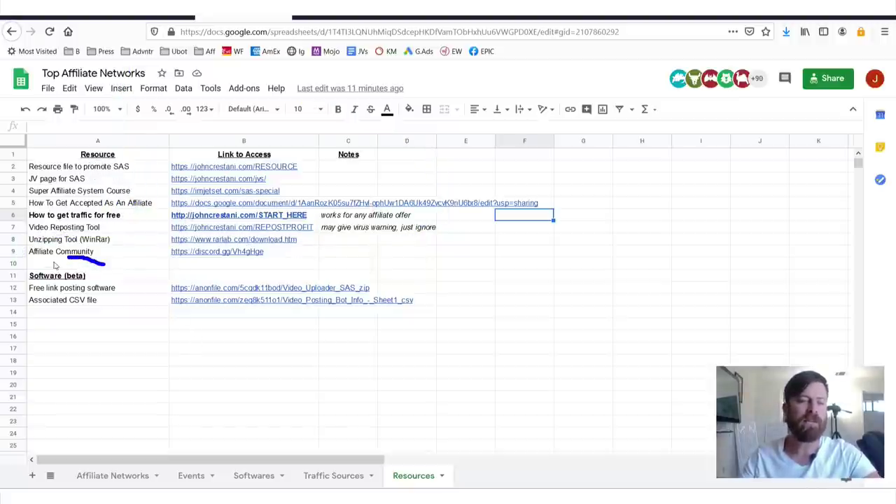
Box Software (beta) rows 11–13 and draw arrows at it, the CSV link and START_HERE
{"action": "mouse_move", "coordinate": [20, 321]}
{"action": "left_mouse_down"}
{"action": "mouse_move", "coordinate": [399, 310]}
{"action": "mouse_move", "coordinate": [49, 267]}
{"action": "left_mouse_up"}
{"action": "left_click_drag", "start_coordinate": [788, 300], "coordinate": [491, 287]}
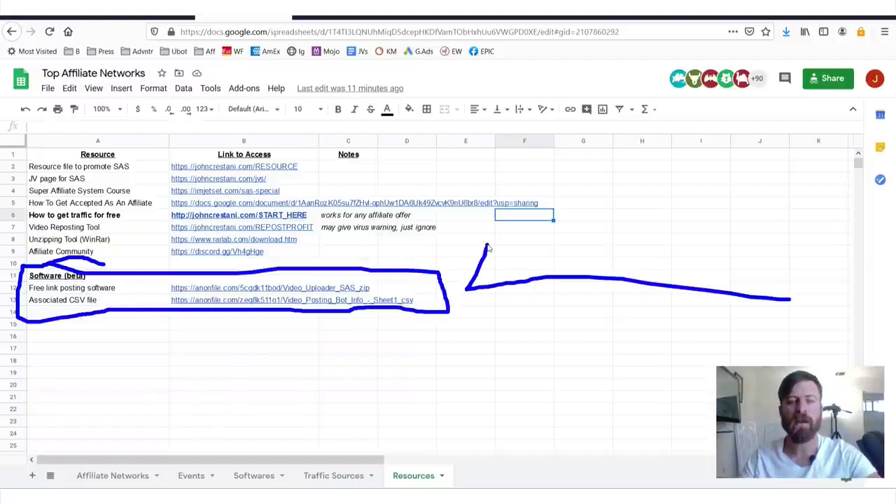
{"action": "mouse_move", "coordinate": [488, 248]}
{"action": "left_mouse_down"}
{"action": "mouse_move", "coordinate": [474, 272]}
{"action": "mouse_move", "coordinate": [481, 266]}
{"action": "left_mouse_up"}
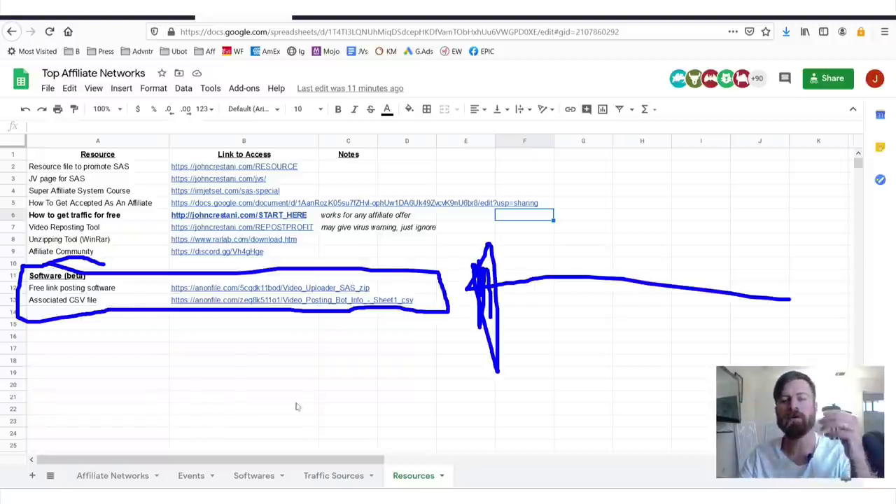
{"action": "mouse_move", "coordinate": [287, 423]}
{"action": "left_mouse_down"}
{"action": "mouse_move", "coordinate": [284, 302]}
{"action": "mouse_move", "coordinate": [336, 324]}
{"action": "mouse_move", "coordinate": [297, 314]}
{"action": "mouse_move", "coordinate": [287, 340]}
{"action": "left_mouse_up"}
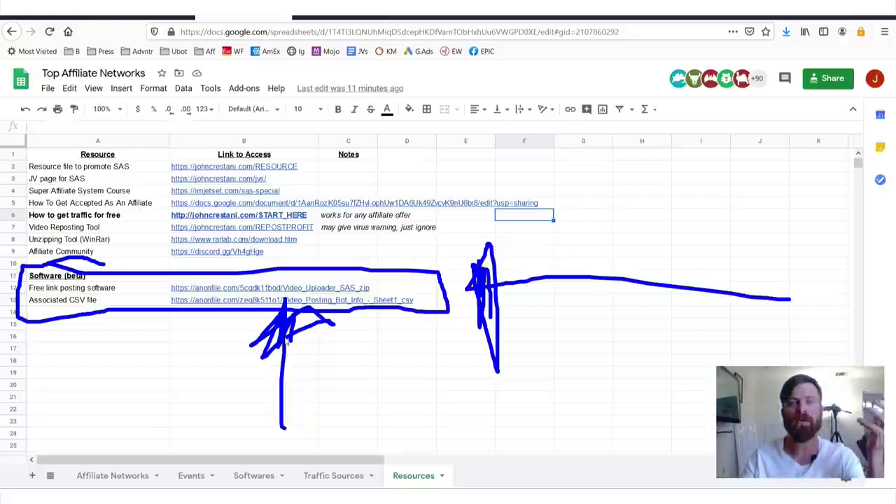
{"action": "left_click_drag", "start_coordinate": [298, 84], "coordinate": [299, 255]}
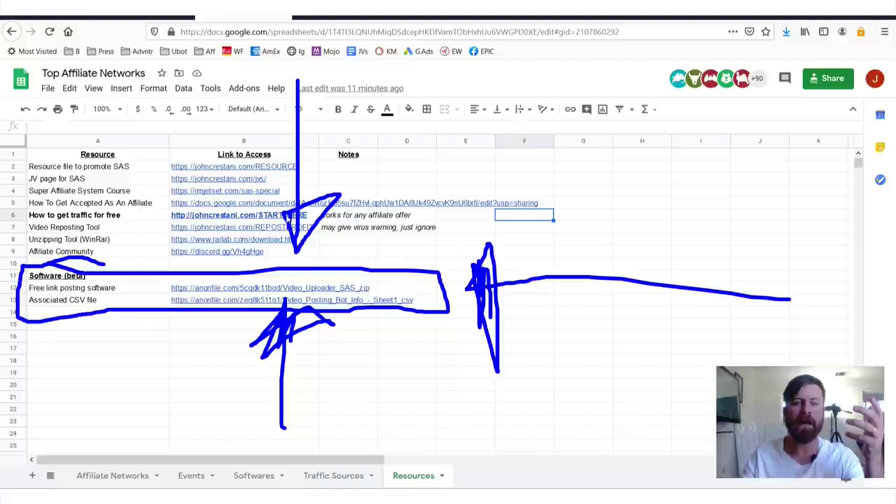
{"action": "left_click_drag", "start_coordinate": [287, 213], "coordinate": [322, 206]}
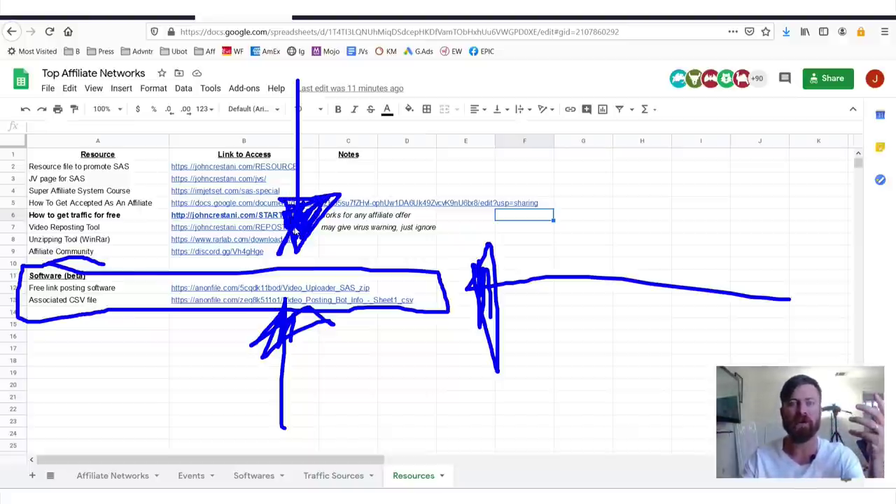
{"action": "mouse_move", "coordinate": [95, 417]}
{"action": "left_mouse_down"}
{"action": "mouse_move", "coordinate": [110, 329]}
{"action": "mouse_move", "coordinate": [144, 348]}
{"action": "left_mouse_up"}
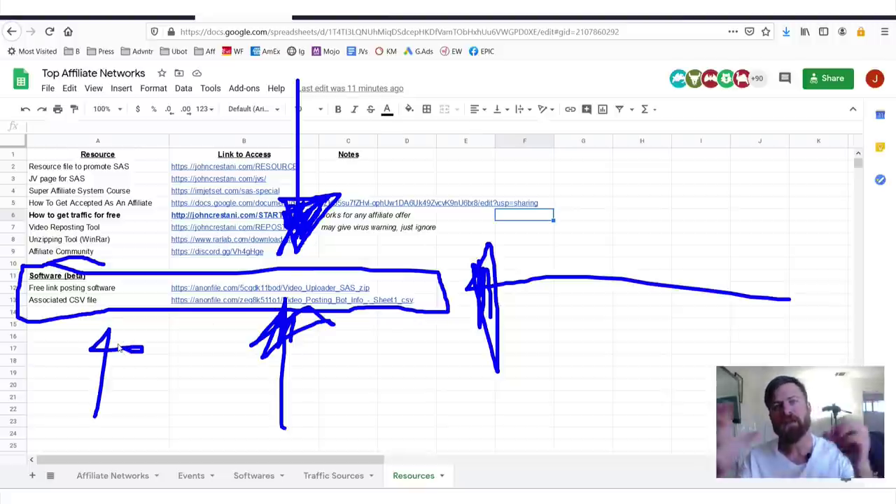